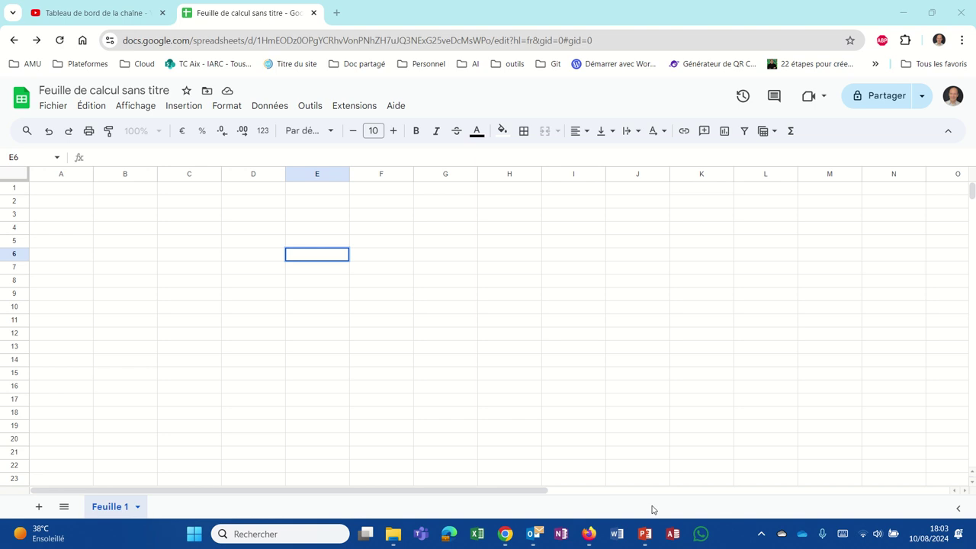
# Enter 'Bonjour à tous' in cell E6 and 'Ce tableau est à partager' in E7
pyautogui.doubleClick(314, 252)
pyautogui.write('Bo')
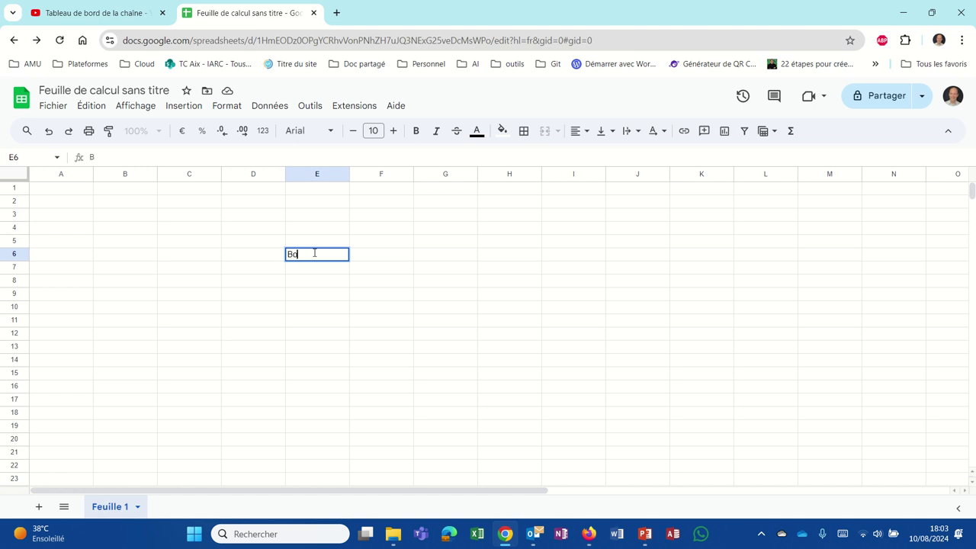
pyautogui.write('njour à tous')
pyautogui.press('Return')
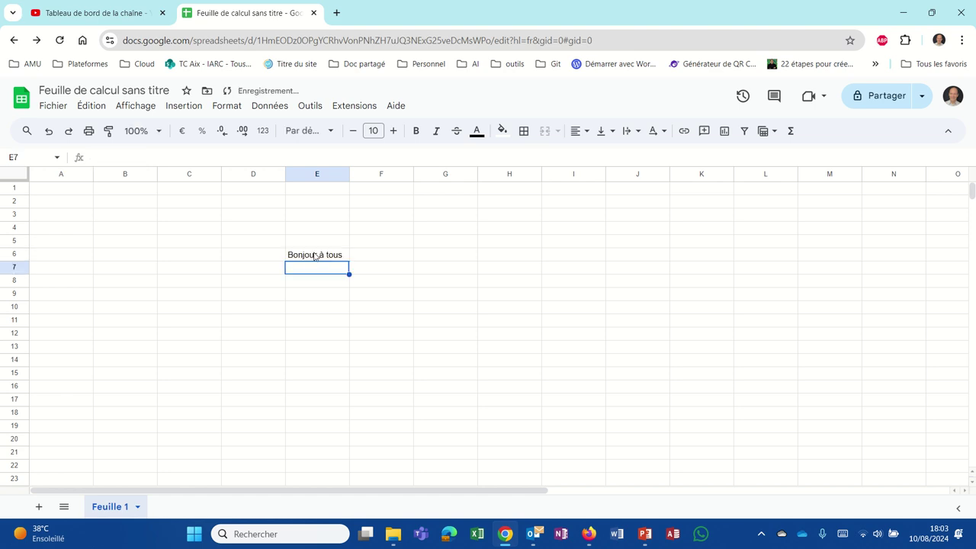
pyautogui.write('Ce')
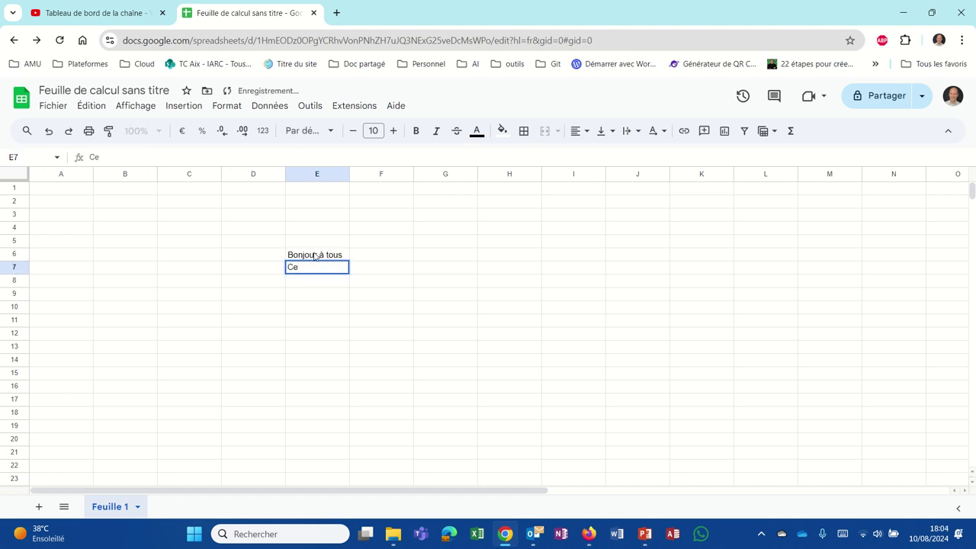
pyautogui.write(' tableau ')
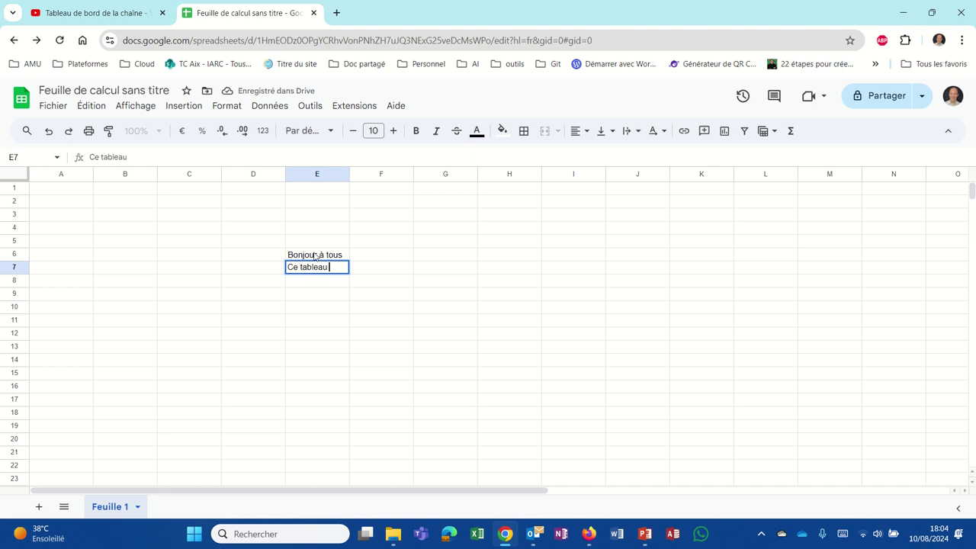
pyautogui.write('est à part')
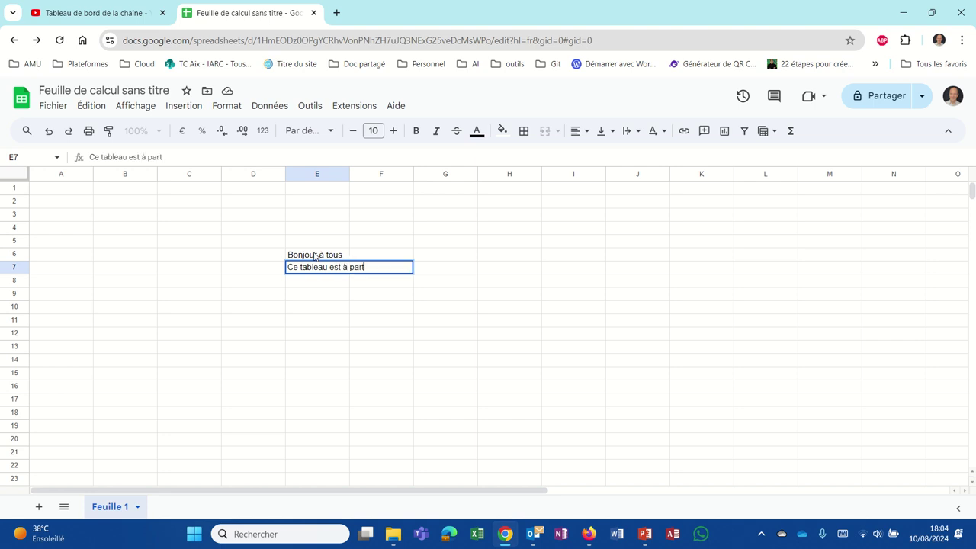
pyautogui.write('ager')
pyautogui.press('Return')
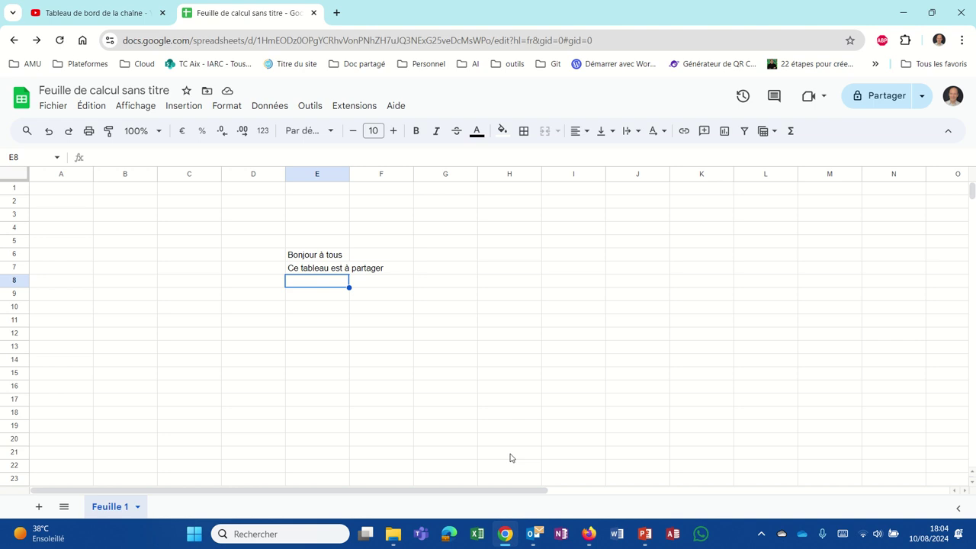
# Change the spreadsheet title to 'feuille de partage'
pyautogui.click(103, 90)
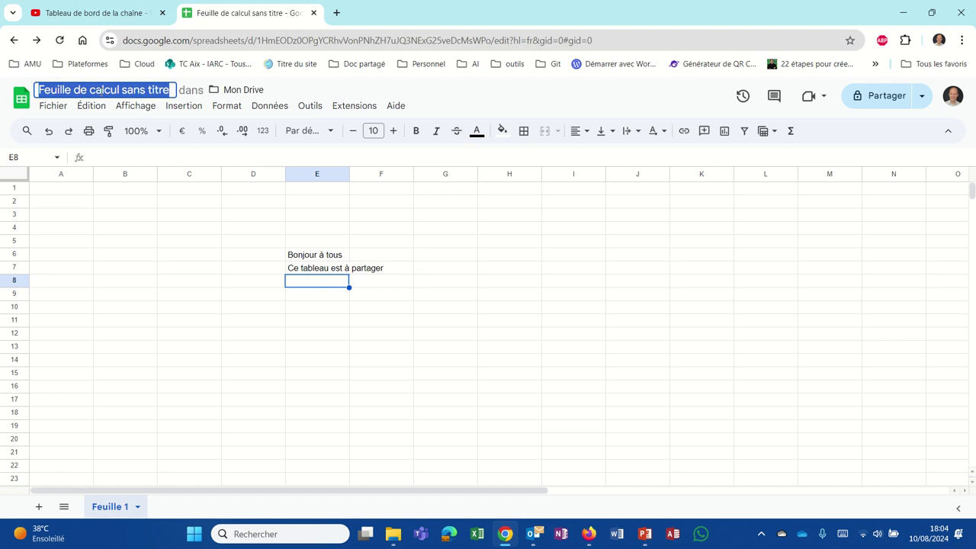
pyautogui.write('feuille de')
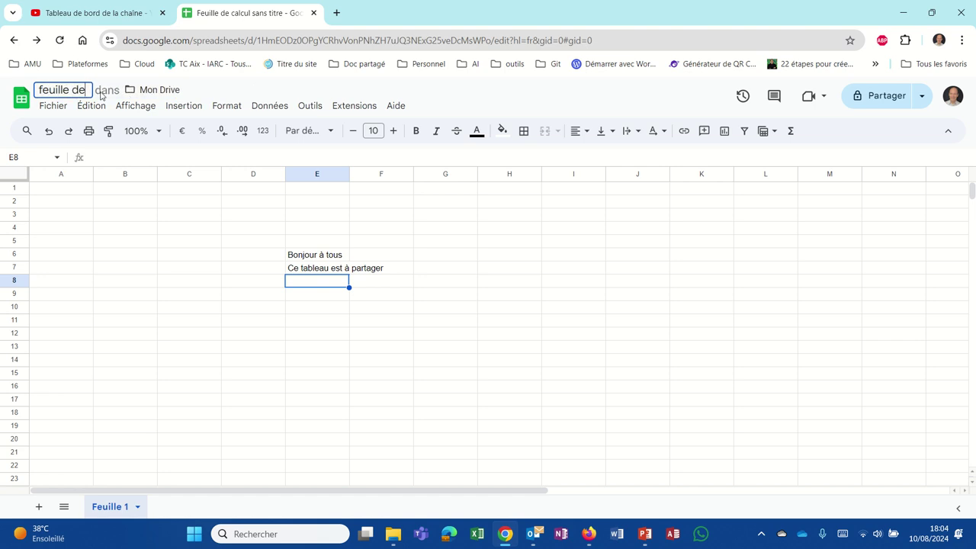
pyautogui.write(' partage')
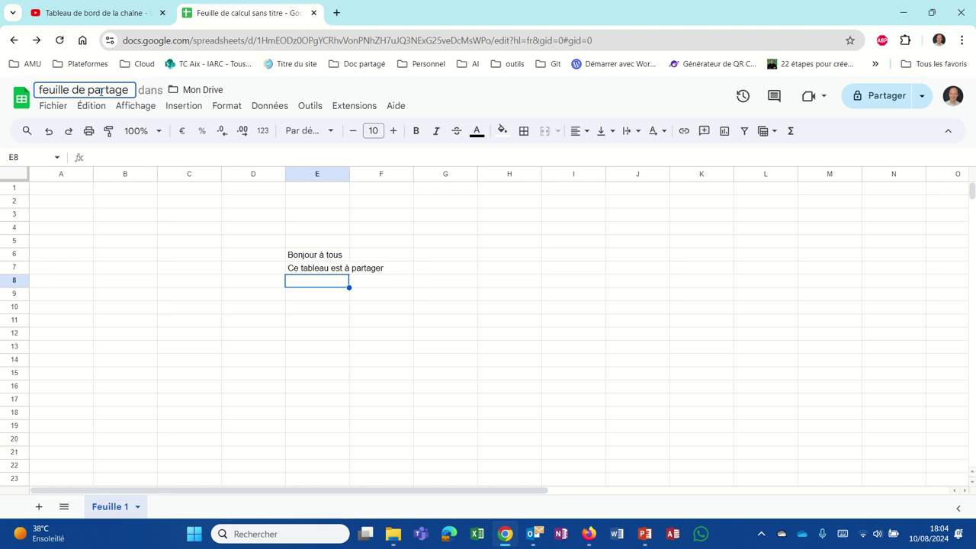
pyautogui.press('Return')
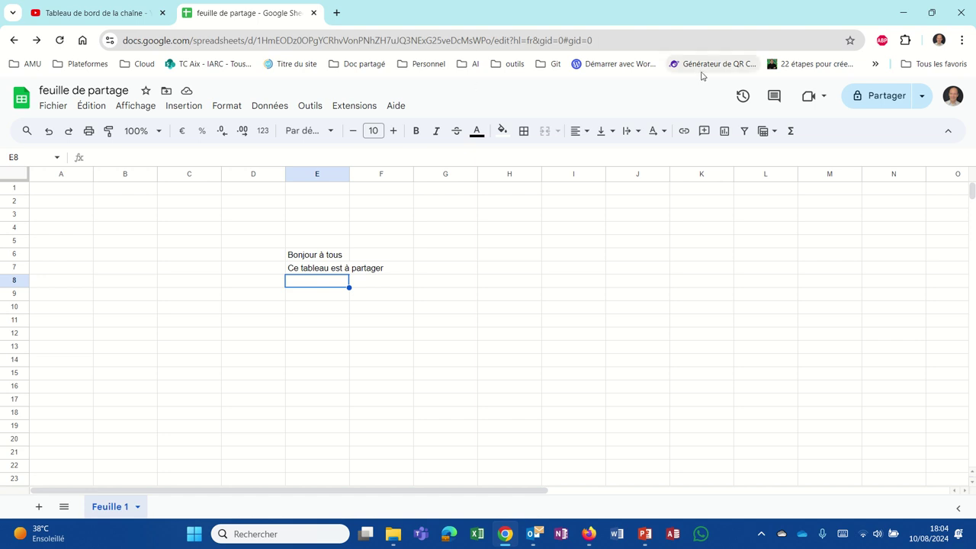
# In the Partager dialog, add the collaborator's pasted Gmail address as an editor recipient
pyautogui.click(898, 97)
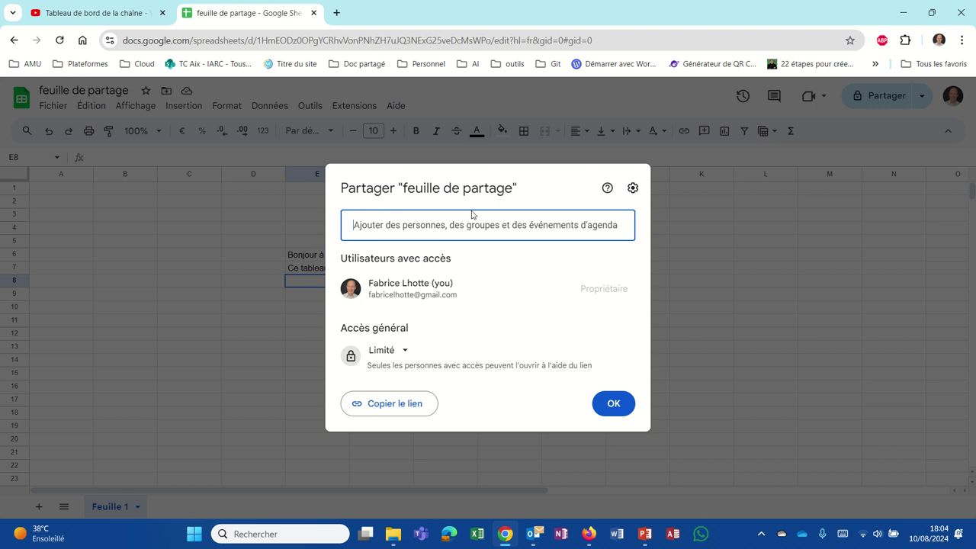
pyautogui.click(379, 225)
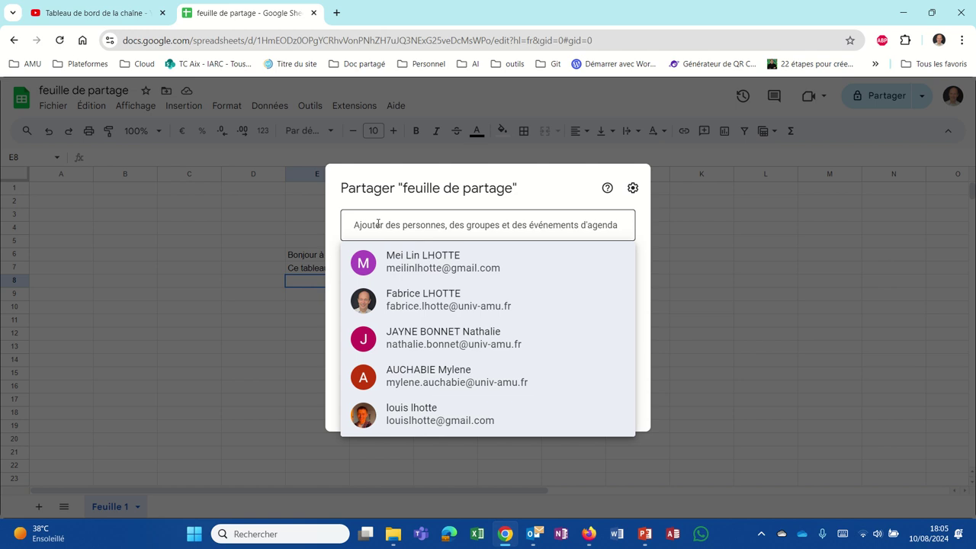
pyautogui.click(421, 180)
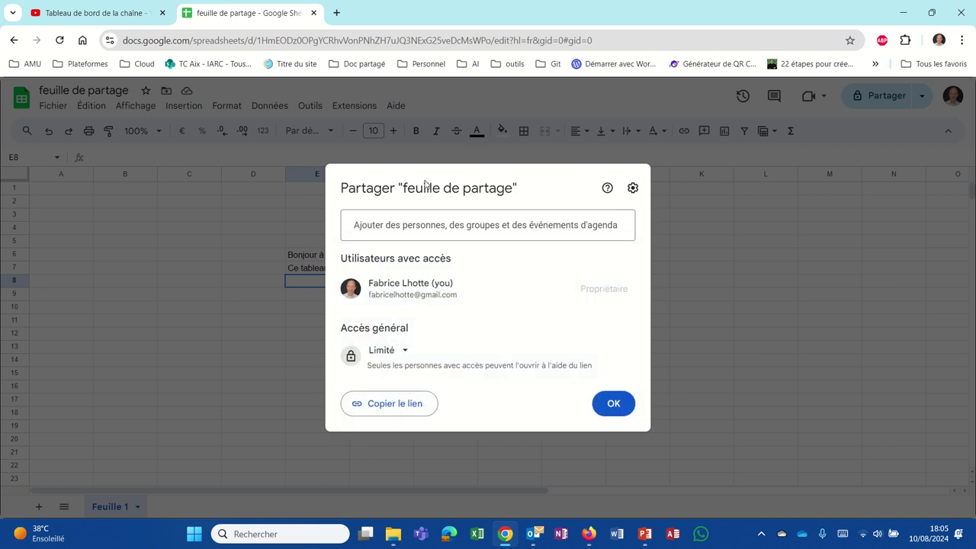
pyautogui.click(410, 223)
pyautogui.hotkey('ctrl', 'v')
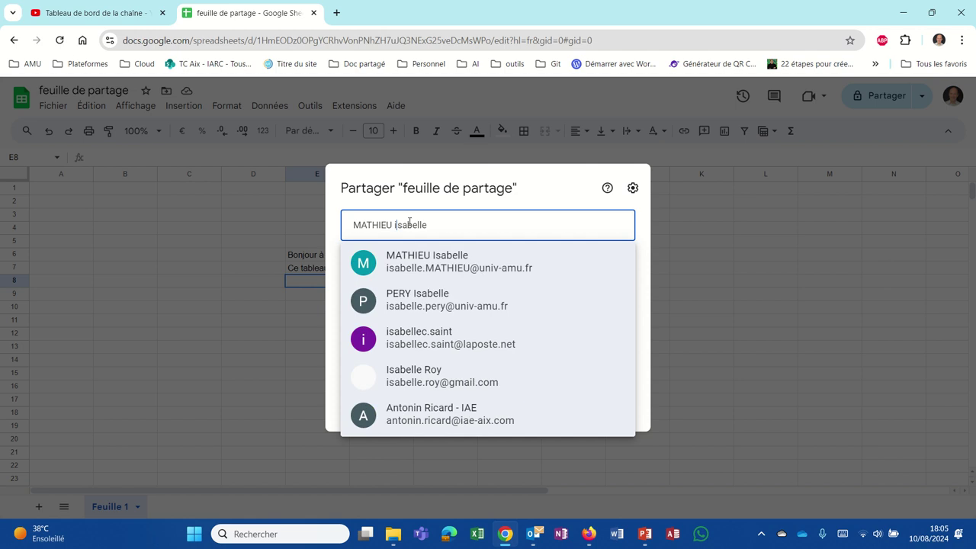
pyautogui.hotkey('ctrl', 'a')
pyautogui.hotkey('ctrl', 'v')
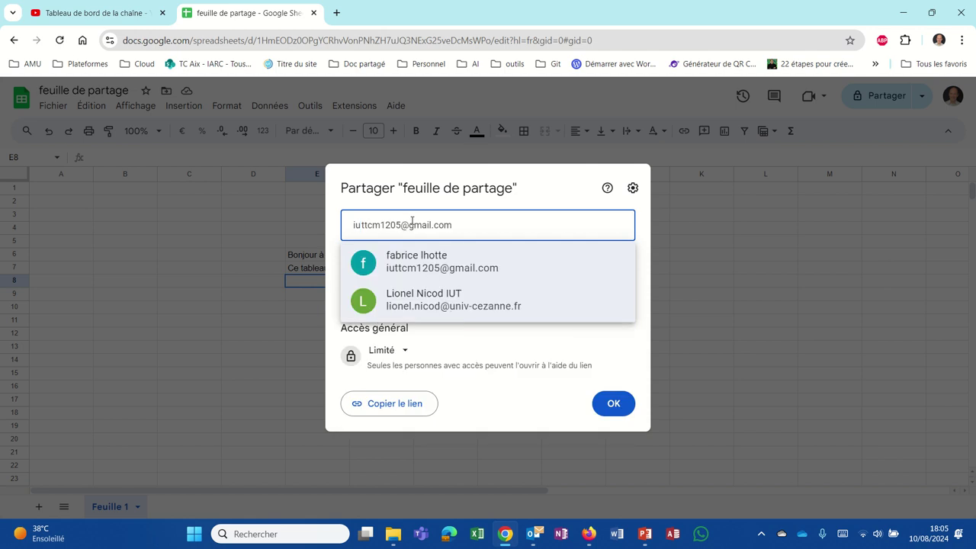
pyautogui.click(446, 268)
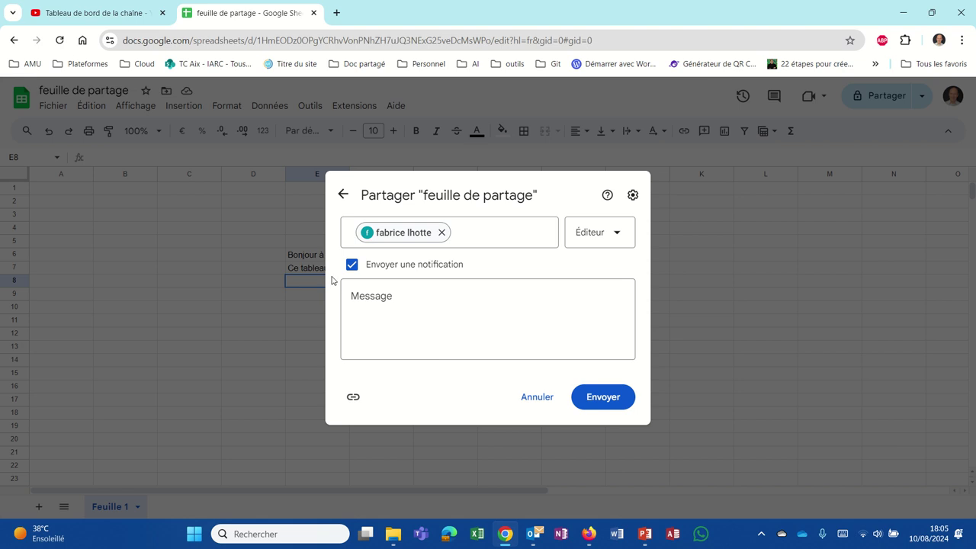
# Write the invitation note 'voici le document que tu dois compléter'
pyautogui.click(396, 297)
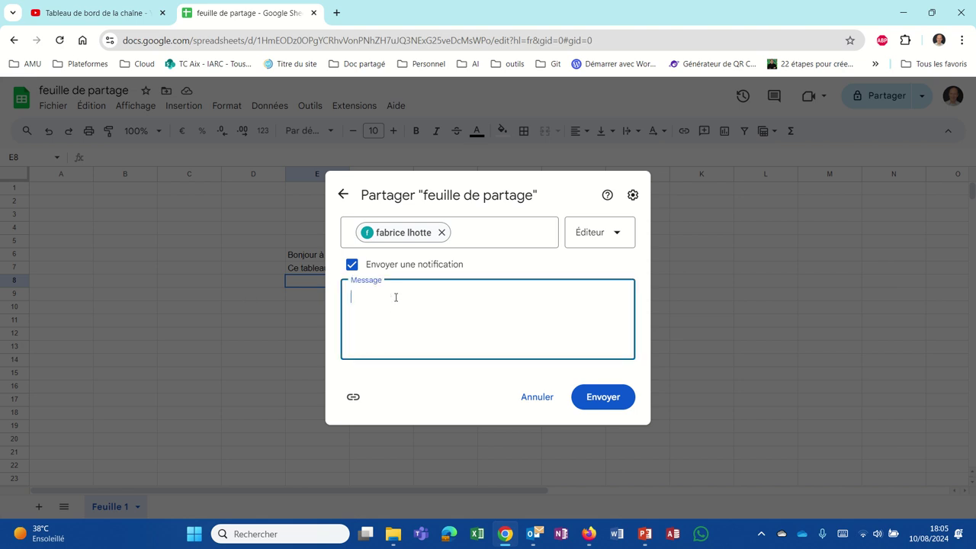
pyautogui.write('voici ( do')
pyautogui.write('cume')
pyautogui.press('BackSpace')
pyautogui.press('BackSpace')
pyautogui.press('BackSpace')
pyautogui.press('BackSpace')
pyautogui.press('BackSpace')
pyautogui.press('BackSpace')
pyautogui.press('BackSpace')
pyautogui.write('e dqucment')
pyautogui.press('BackSpace')
pyautogui.press('BackSpace')
pyautogui.press('BackSpace')
pyautogui.press('BackSpace')
pyautogui.press('BackSpace')
pyautogui.press('BackSpace')
pyautogui.write('cu')
pyautogui.write('ment que tu')
pyautogui.write(' dois')
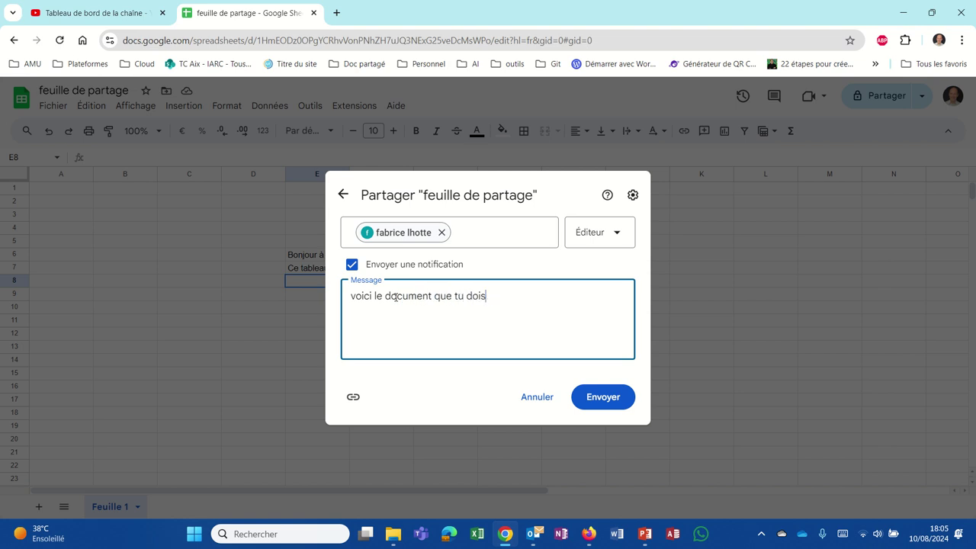
pyautogui.press('BackSpace')
pyautogui.press('BackSpace')
pyautogui.write('is compl')
pyautogui.write('éter')
# Copy the share link, keep the Éditeur role, and send the invitation
pyautogui.click(353, 397)
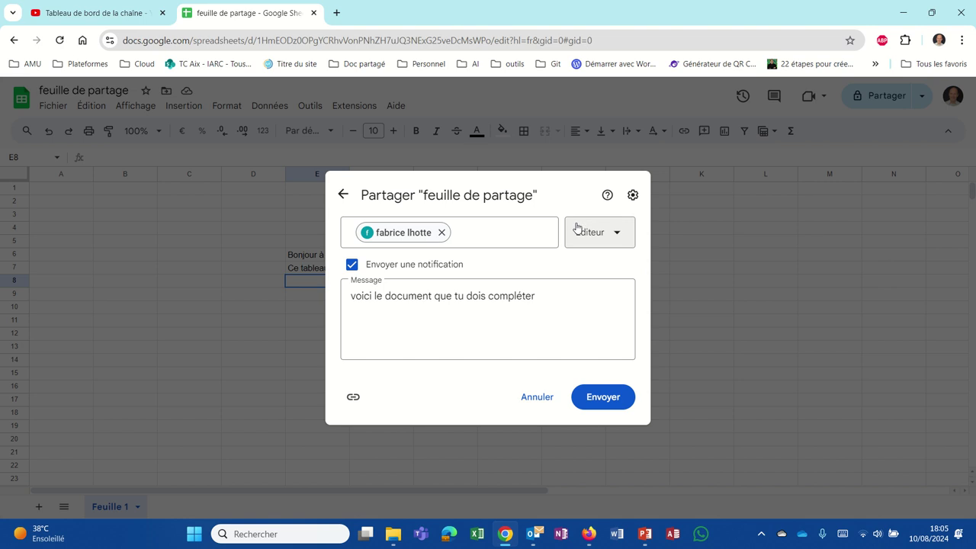
pyautogui.click(619, 235)
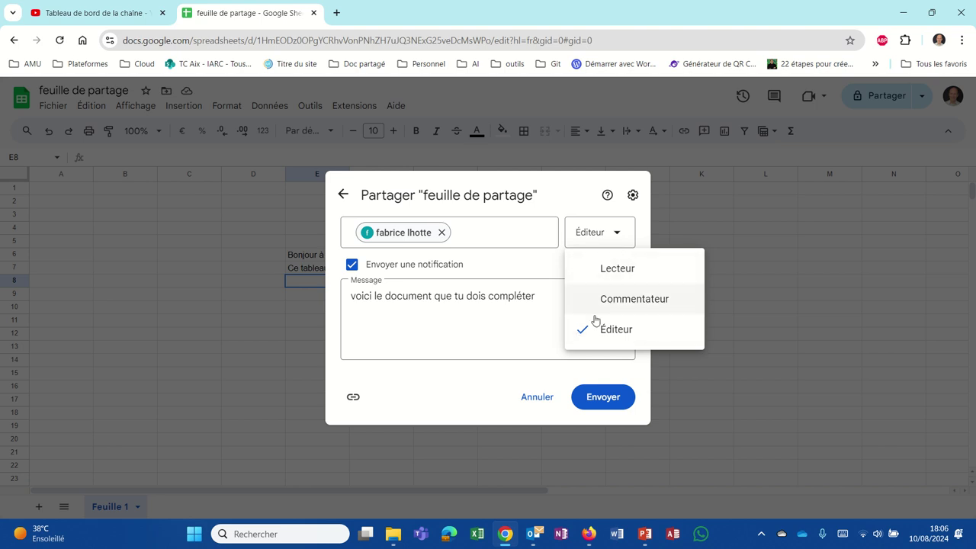
pyautogui.click(600, 398)
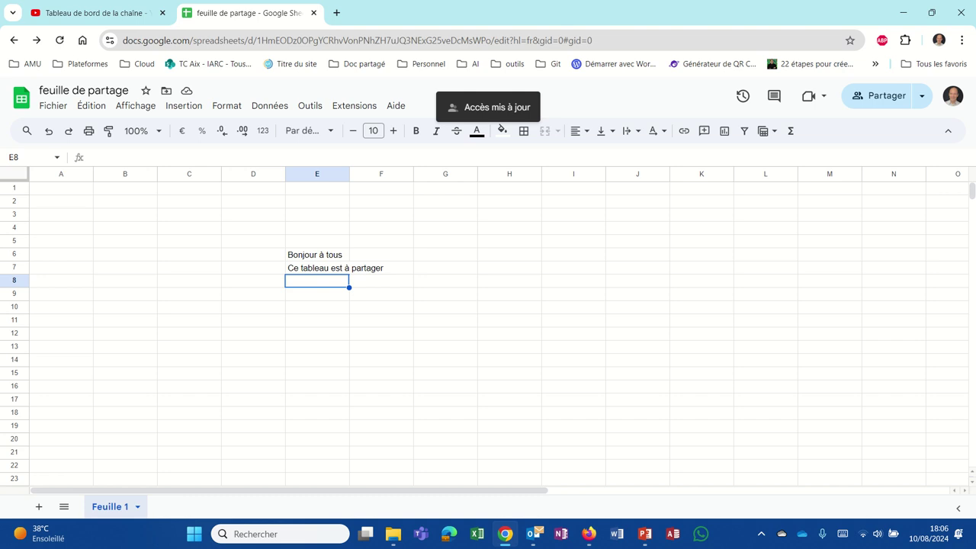
# Maximize Firefox, check the signed-in Google account, and open Gmail from the apps grid
pyautogui.click(588, 534)
pyautogui.moveTo(653, 92); pyautogui.dragTo(488, 4)
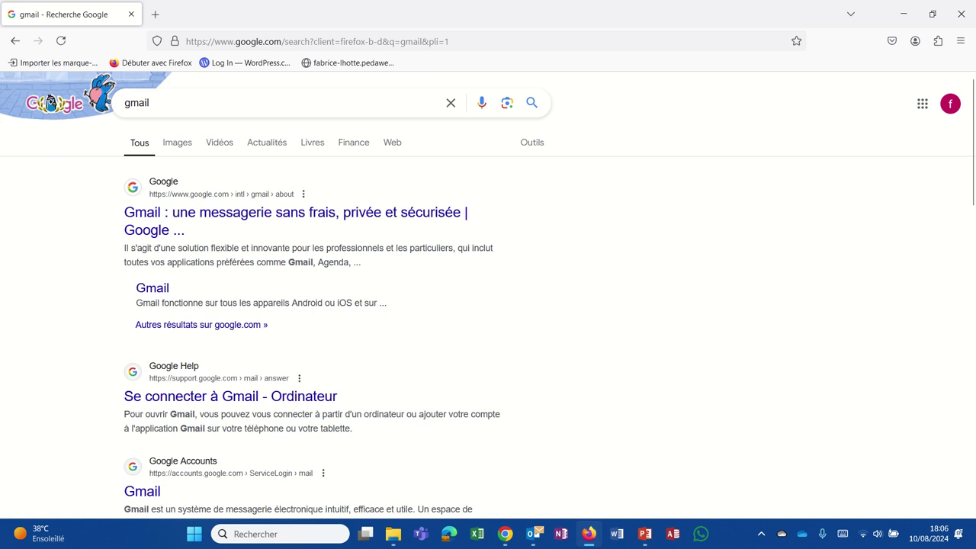
pyautogui.click(950, 113)
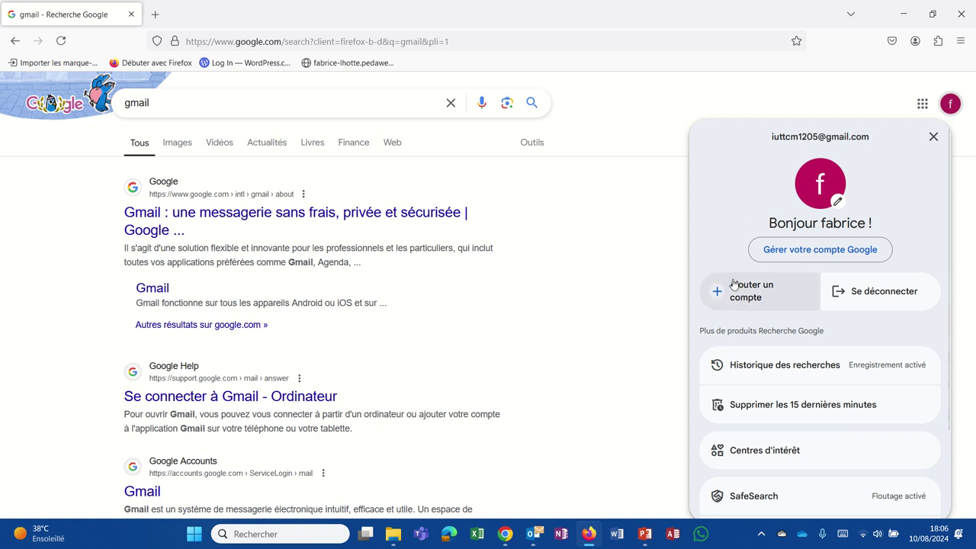
pyautogui.click(599, 157)
pyautogui.click(922, 103)
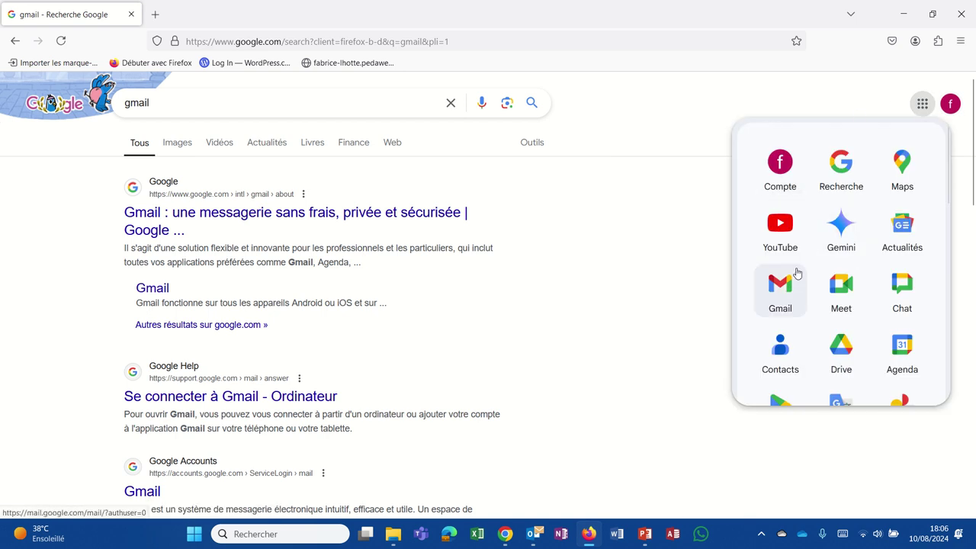
pyautogui.click(778, 283)
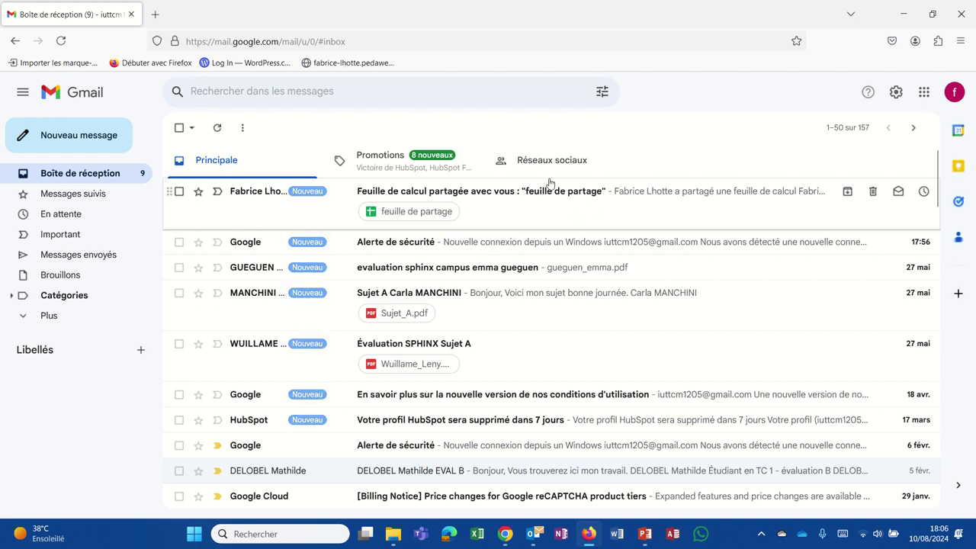
# Open the share notification e-mail and launch 'feuille de partage' via its Ouvrir button
pyautogui.click(423, 220)
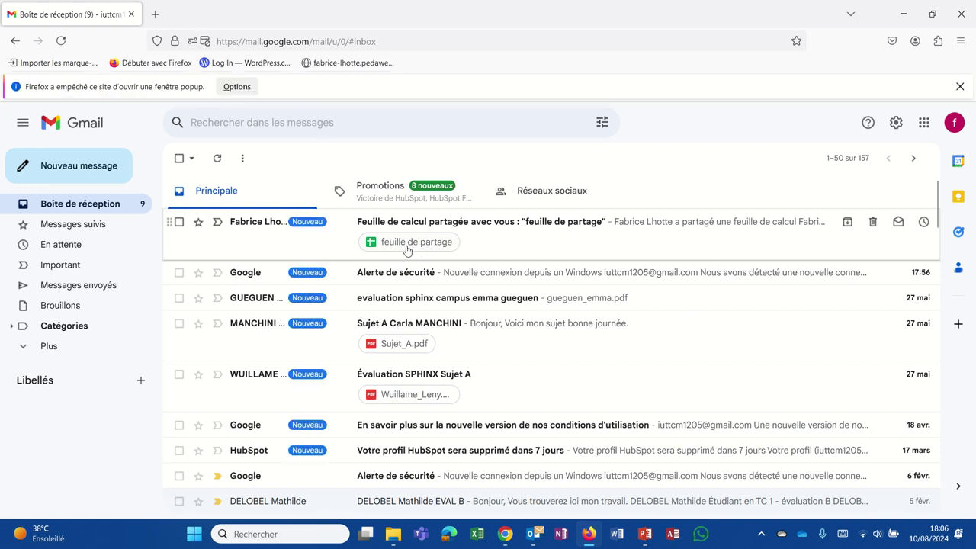
pyautogui.click(407, 246)
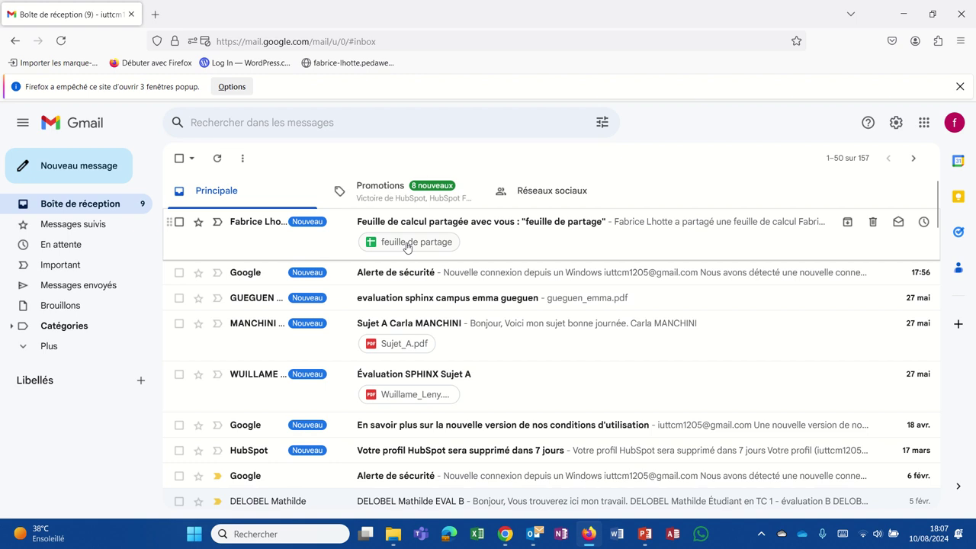
pyautogui.click(411, 230)
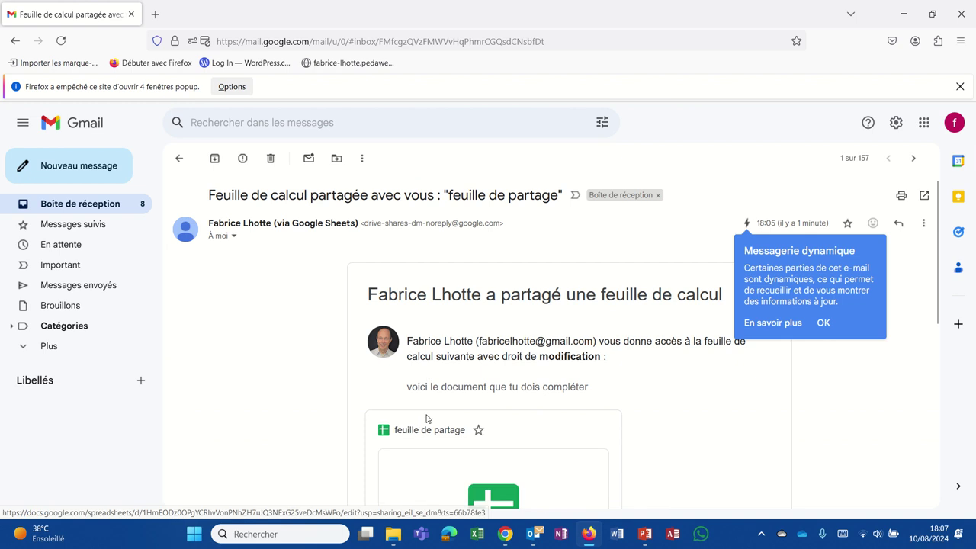
pyautogui.scroll(-3, 429, 429)
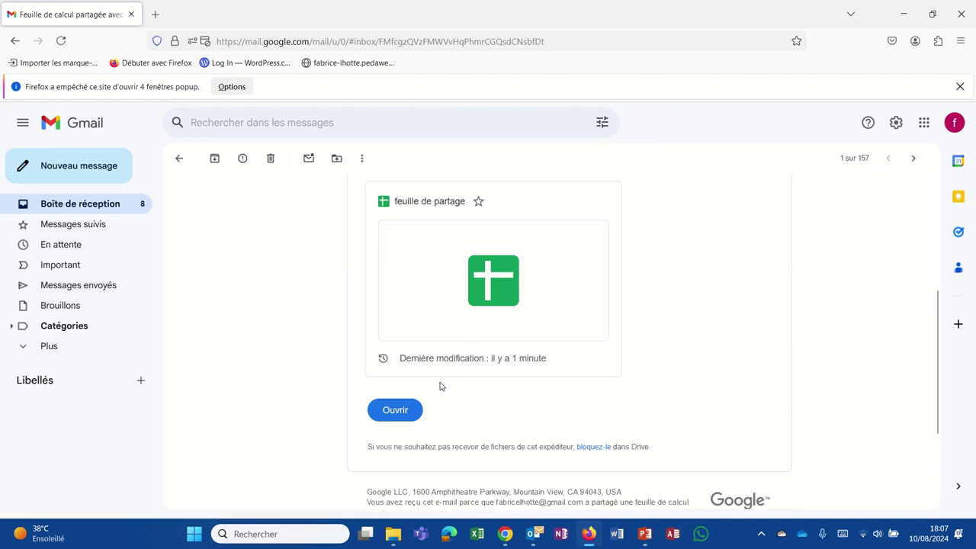
pyautogui.click(476, 317)
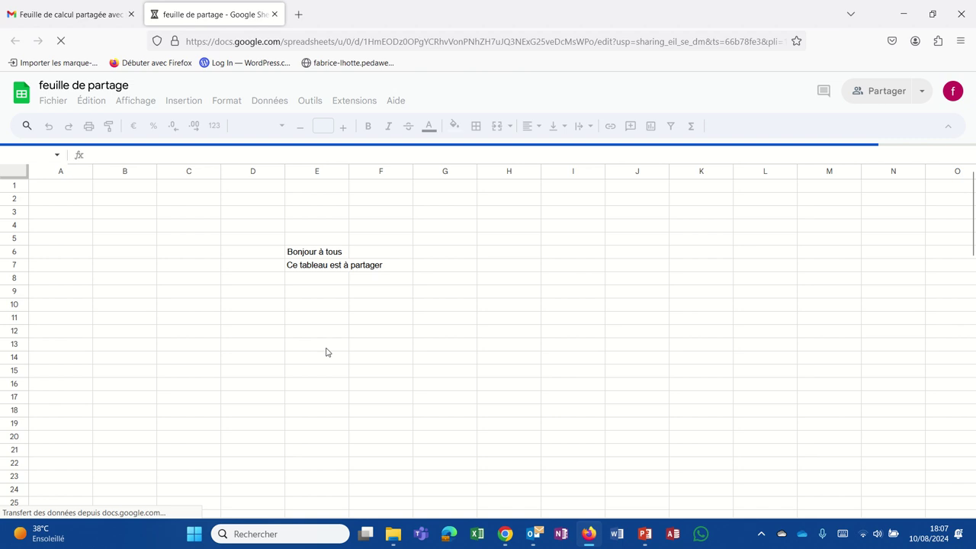
# Type 'Merci pour ce tableau que je viens de compléter' into cell E12
pyautogui.click(320, 327)
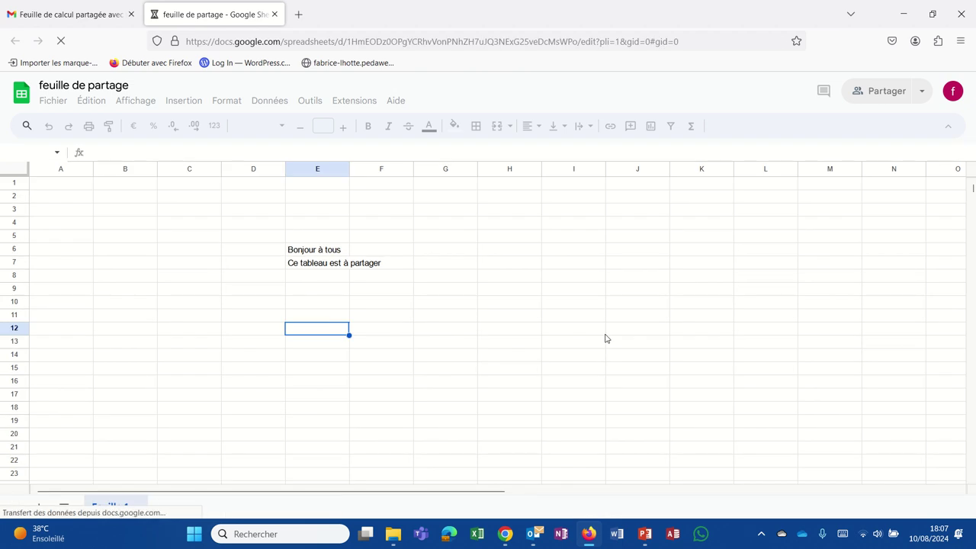
pyautogui.write('Merci p')
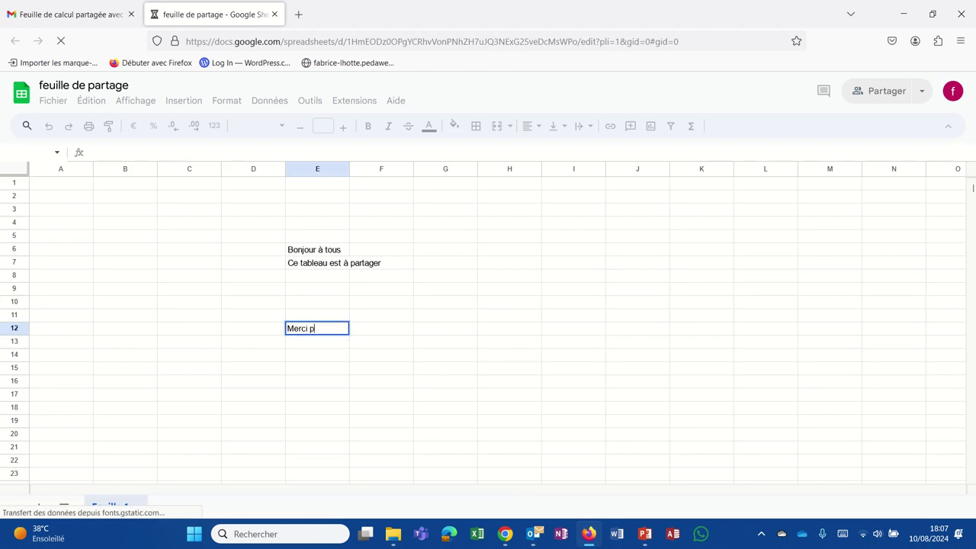
pyautogui.write('our ce ta')
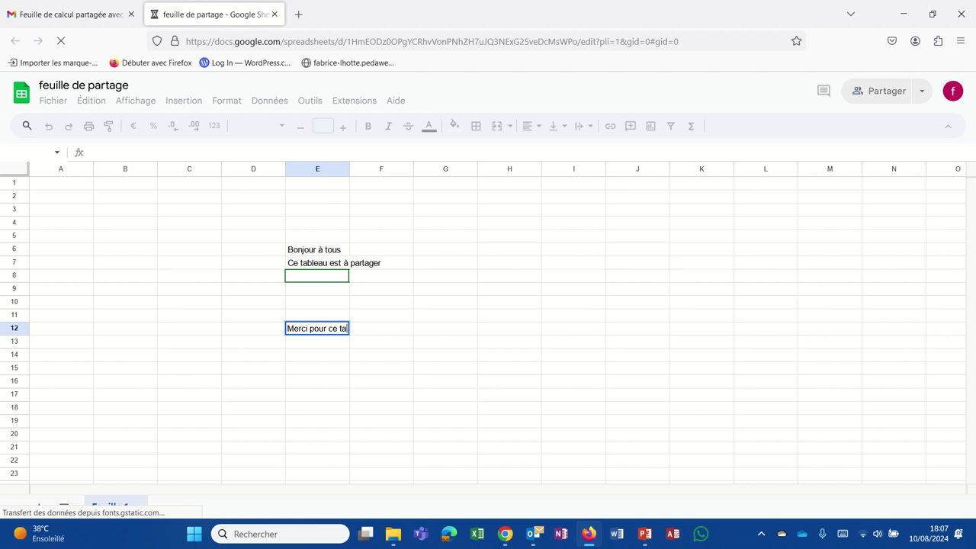
pyautogui.write('bleau que je vient')
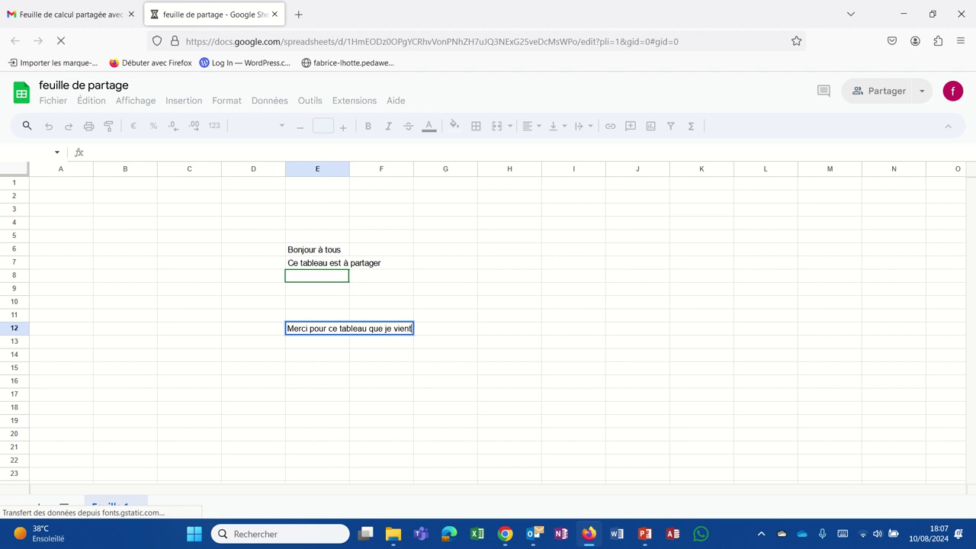
pyautogui.press('BackSpace')
pyautogui.write('s')
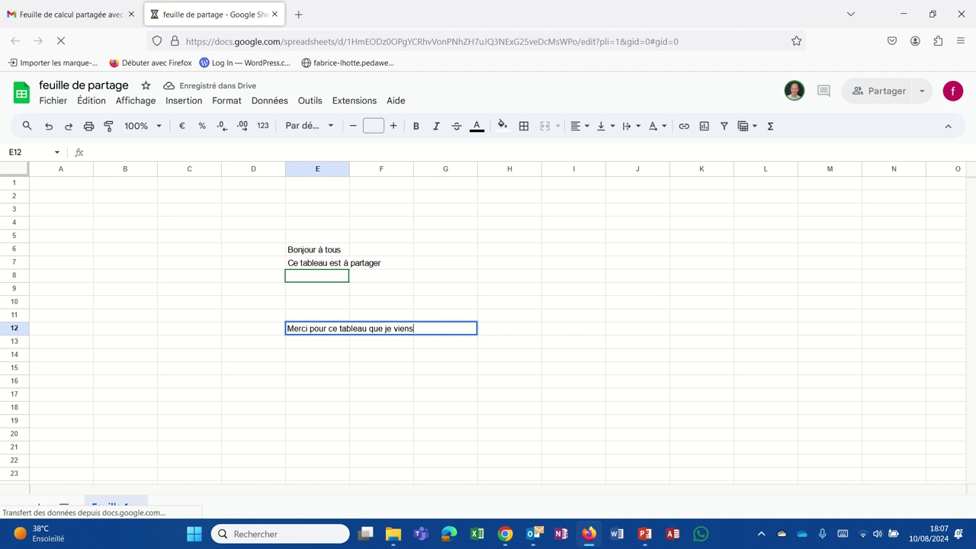
pyautogui.write('de complét')
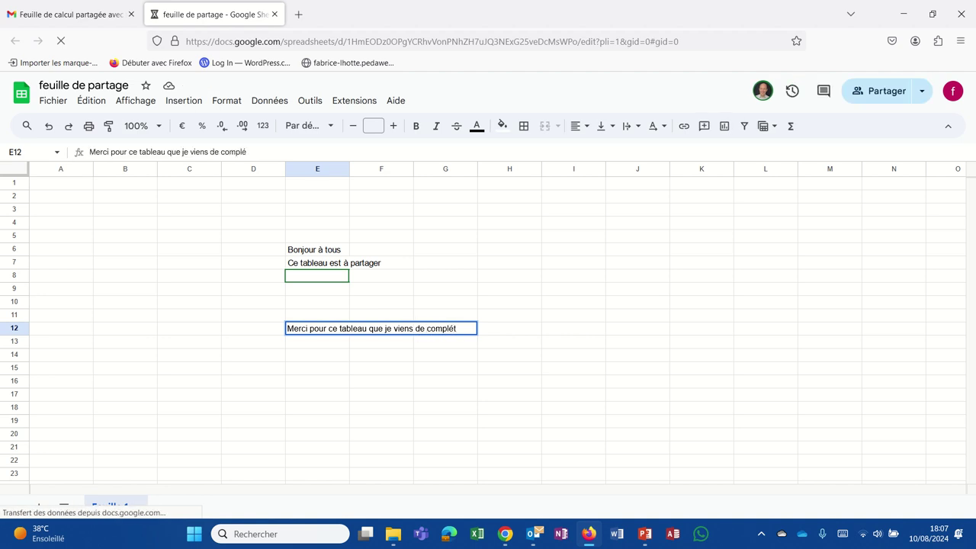
pyautogui.write('er')
pyautogui.press('Return')
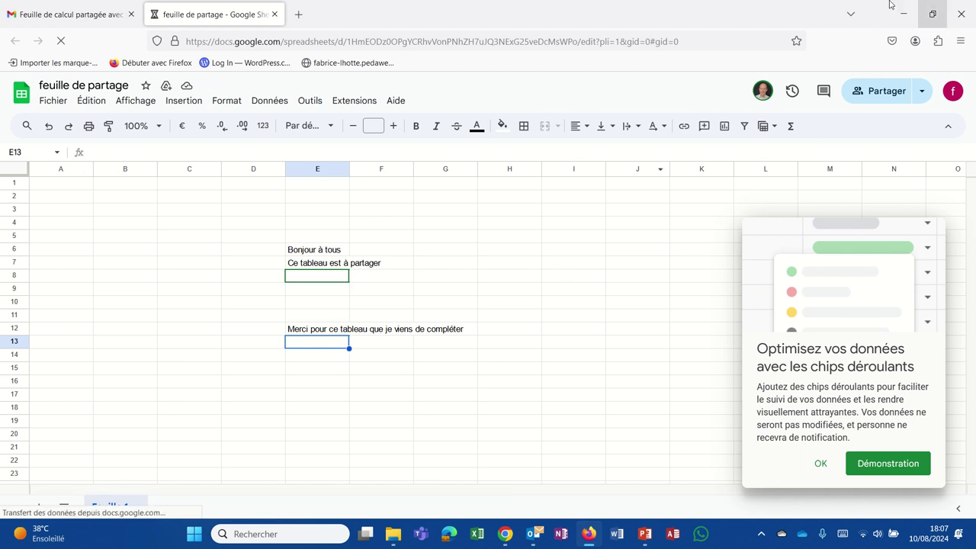
# Move Firefox aside and bring the owner's Chrome sheet window to the front
pyautogui.moveTo(343, 11); pyautogui.dragTo(762, 152)
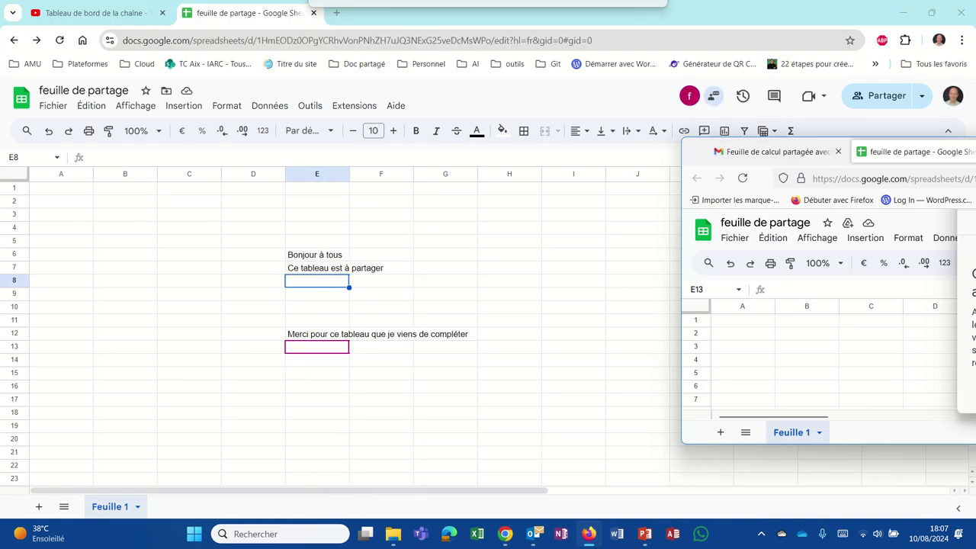
pyautogui.hotkey('alt', 'Tab')
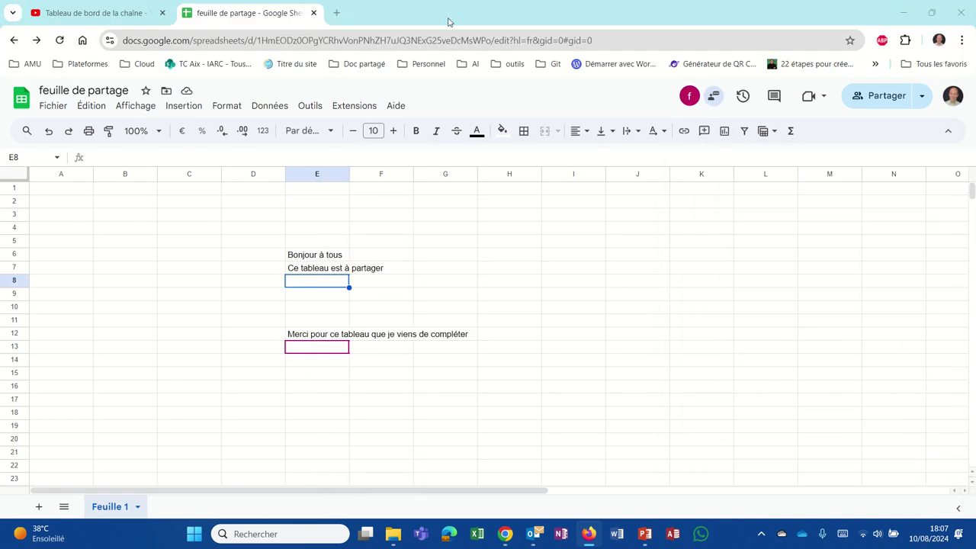
pyautogui.click(452, 19)
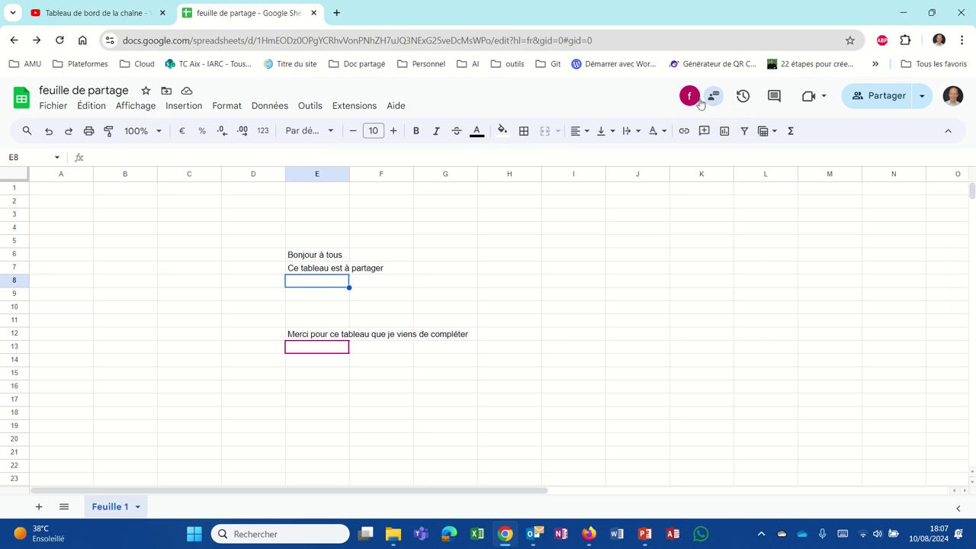
pyautogui.moveTo(689, 98)
# Set general access to 'Tous les utilisateurs qui ont le lien' as Lecteur and copy the link
pyautogui.click(888, 96)
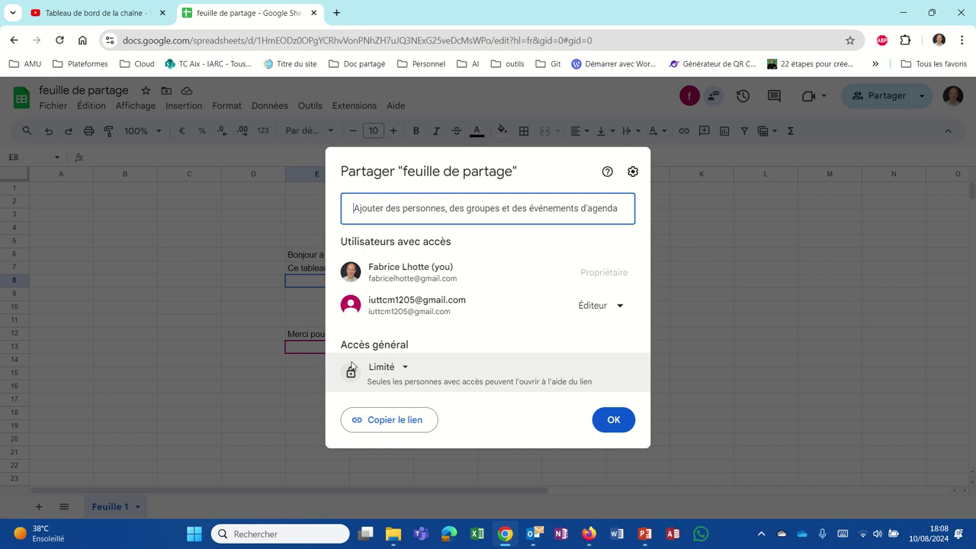
pyautogui.click(410, 369)
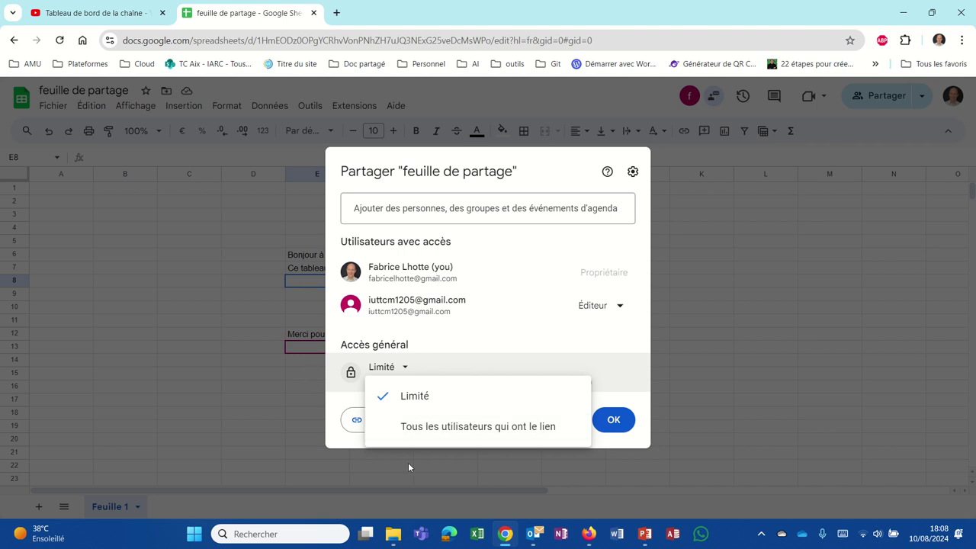
pyautogui.click(483, 426)
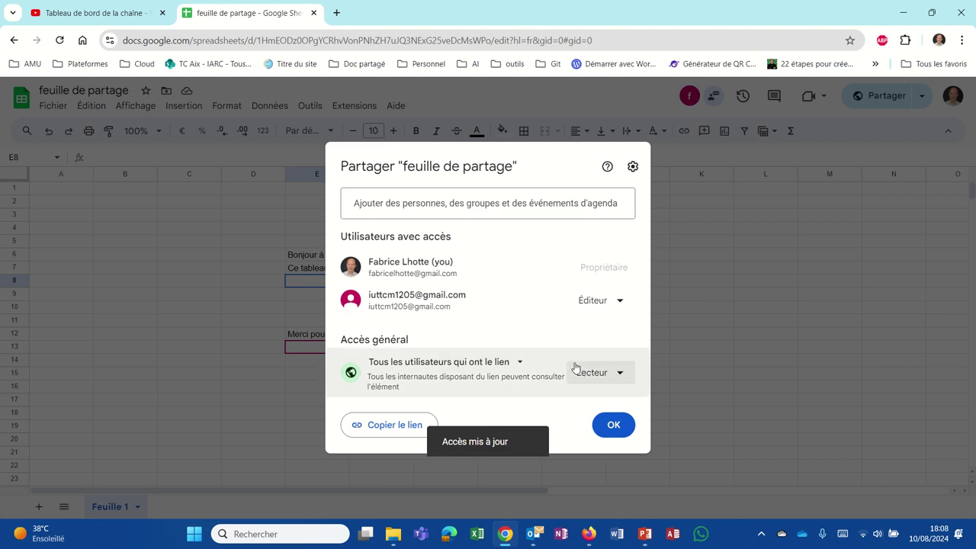
pyautogui.click(386, 427)
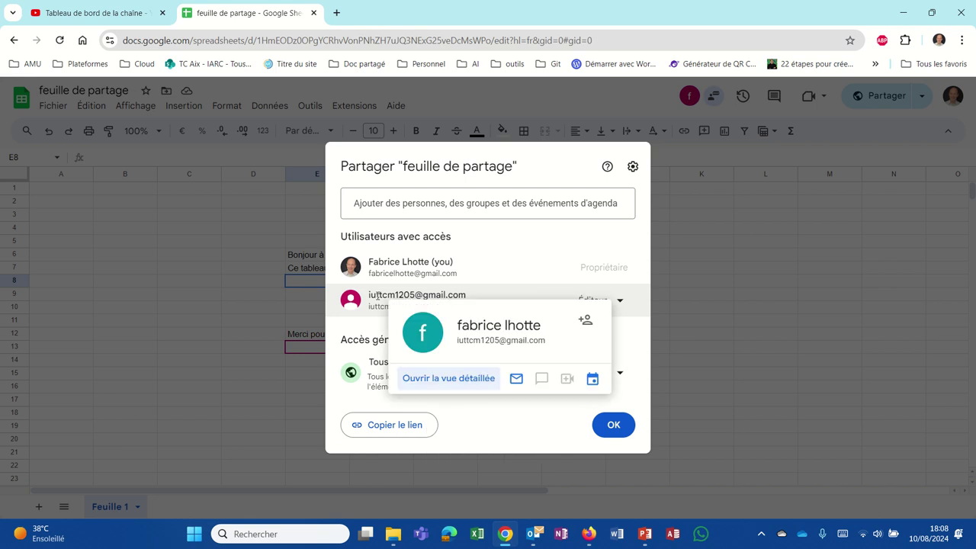
pyautogui.moveTo(381, 266)
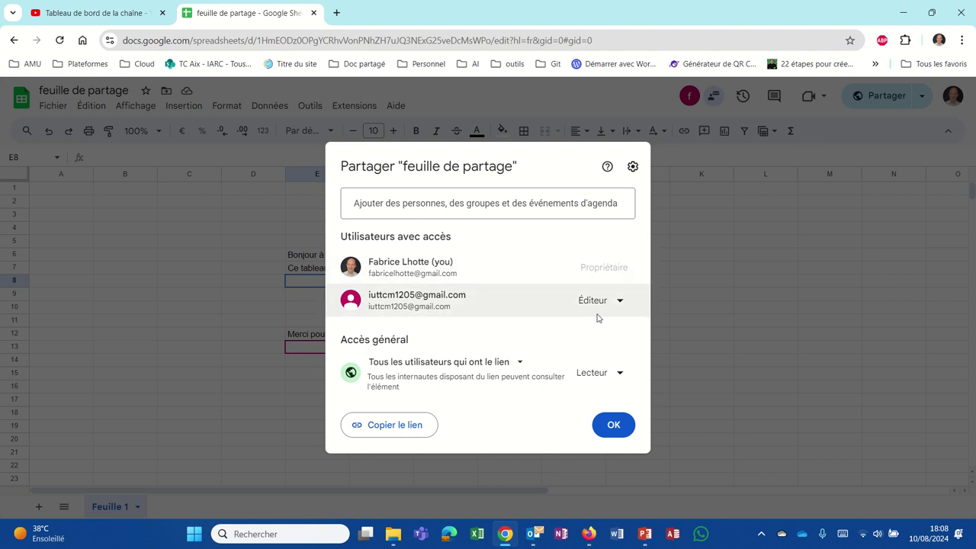
pyautogui.click(399, 433)
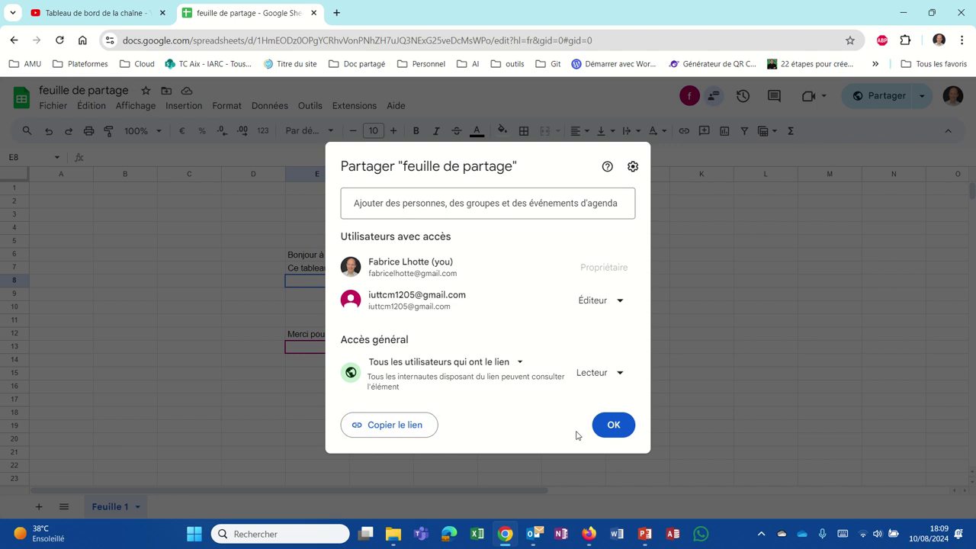
# Close the share dialog and load the copied sheet link in Microsoft Edge
pyautogui.click(621, 432)
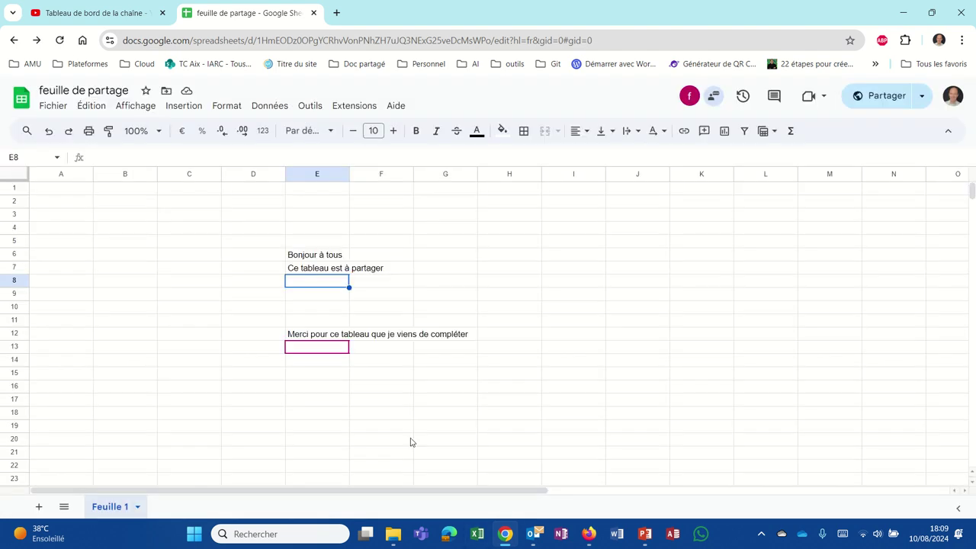
pyautogui.click(449, 534)
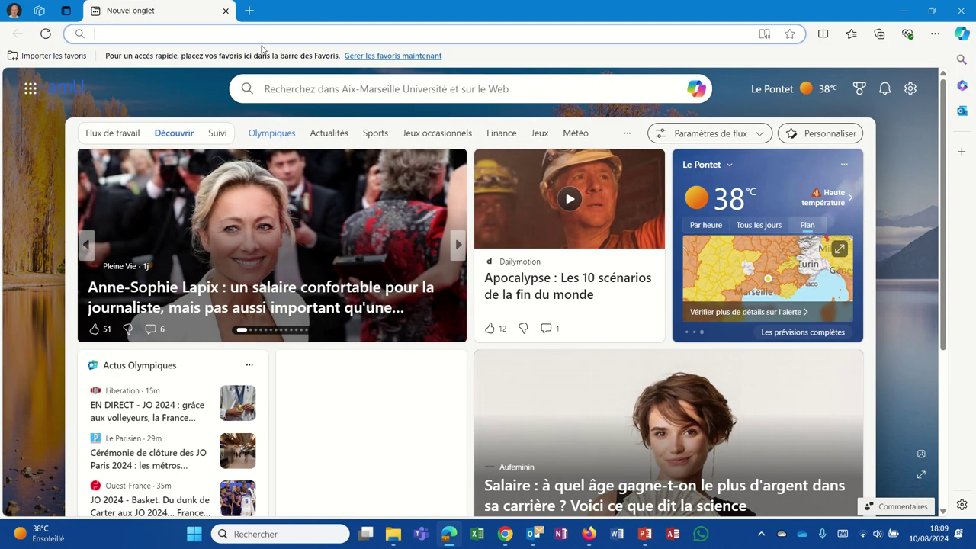
pyautogui.click(266, 33)
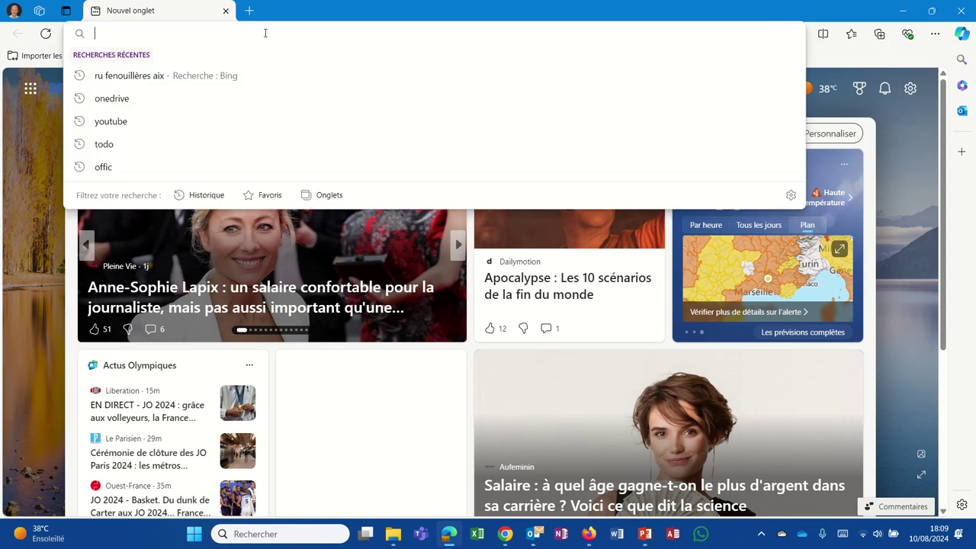
pyautogui.press('Return')
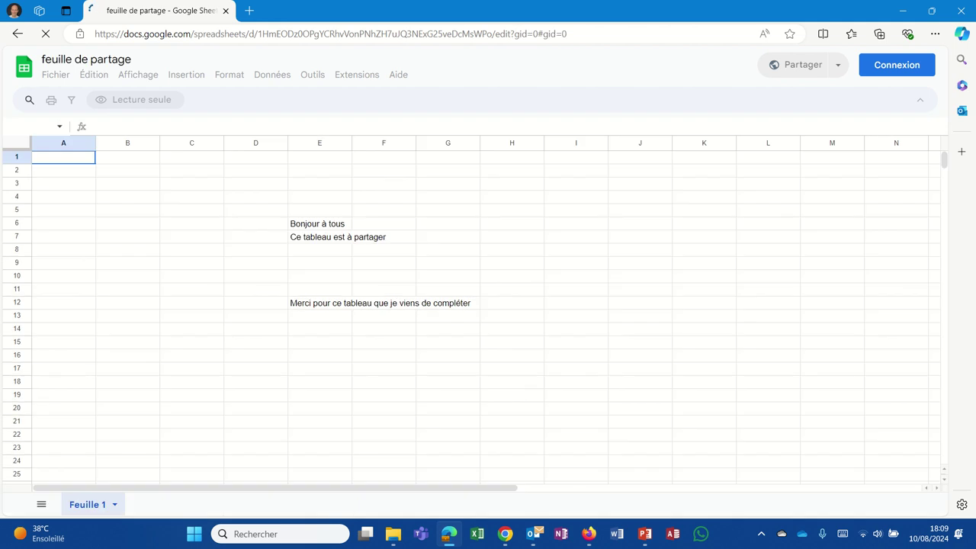
# Try selecting D15, the reply cell, D16 and F17, then select E5:H14 holding all three messages
pyautogui.click(247, 344)
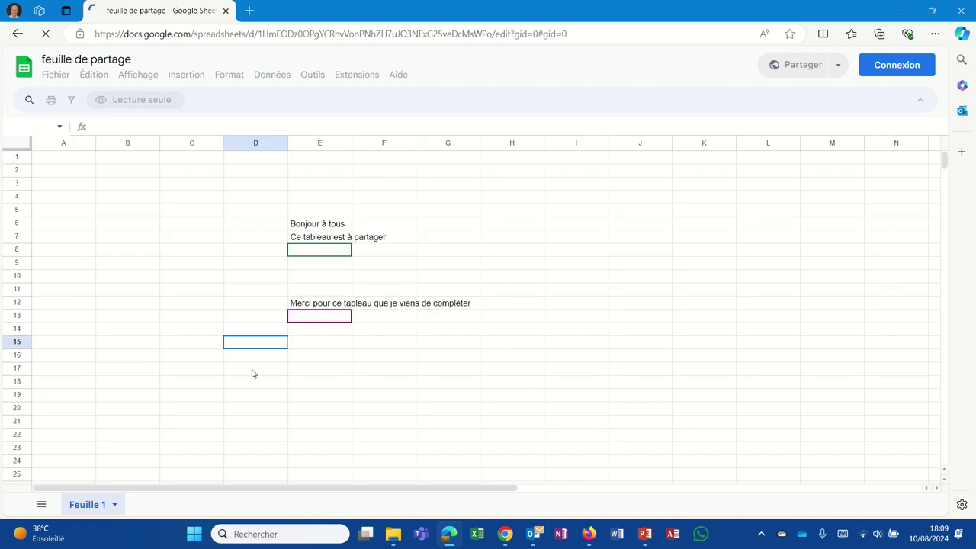
pyautogui.click(326, 303)
pyautogui.click(252, 356)
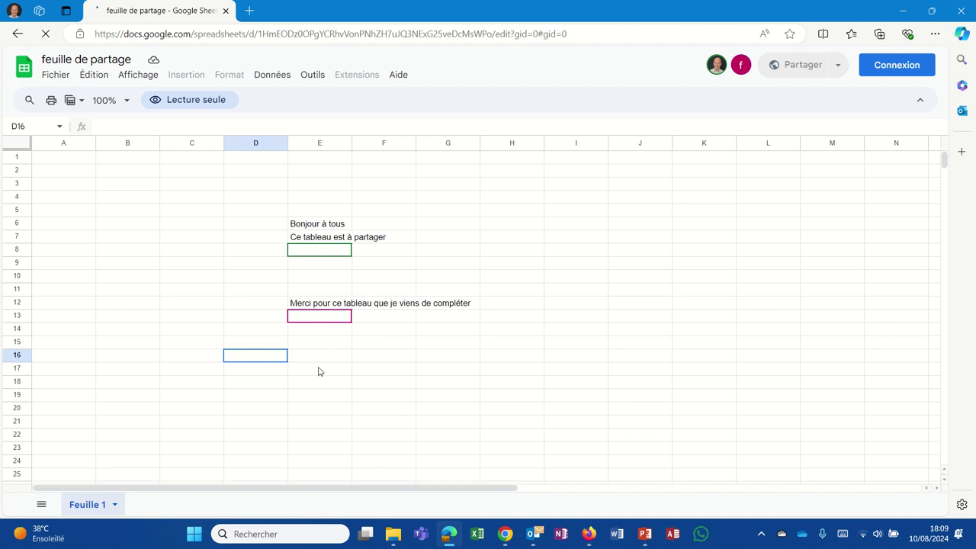
pyautogui.click(364, 371)
pyautogui.moveTo(301, 209); pyautogui.dragTo(518, 338)
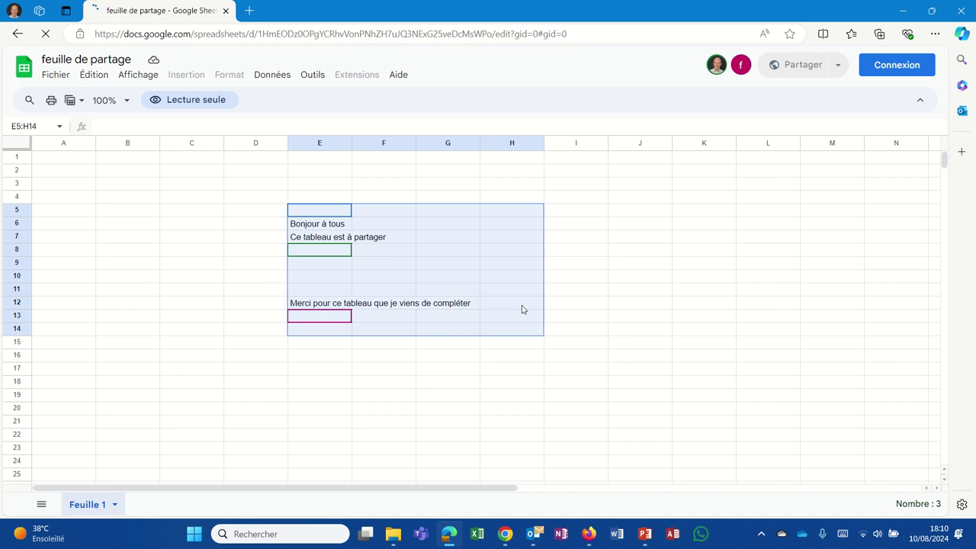
pyautogui.rightClick(364, 273)
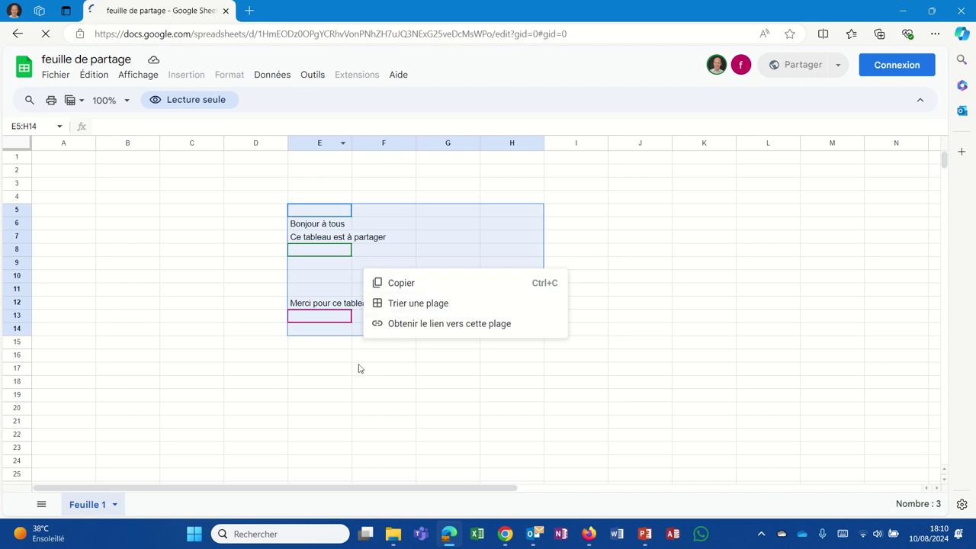
pyautogui.click(477, 533)
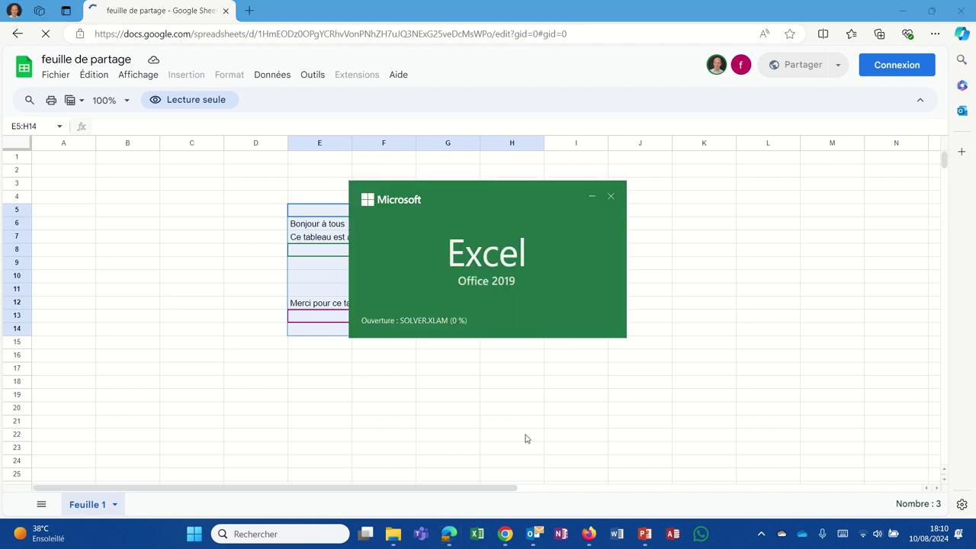
pyautogui.click(611, 196)
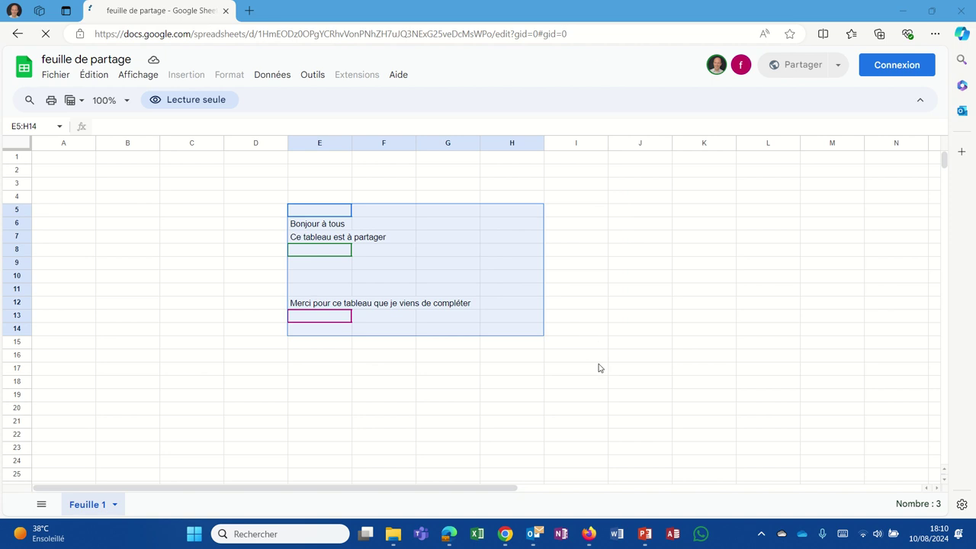